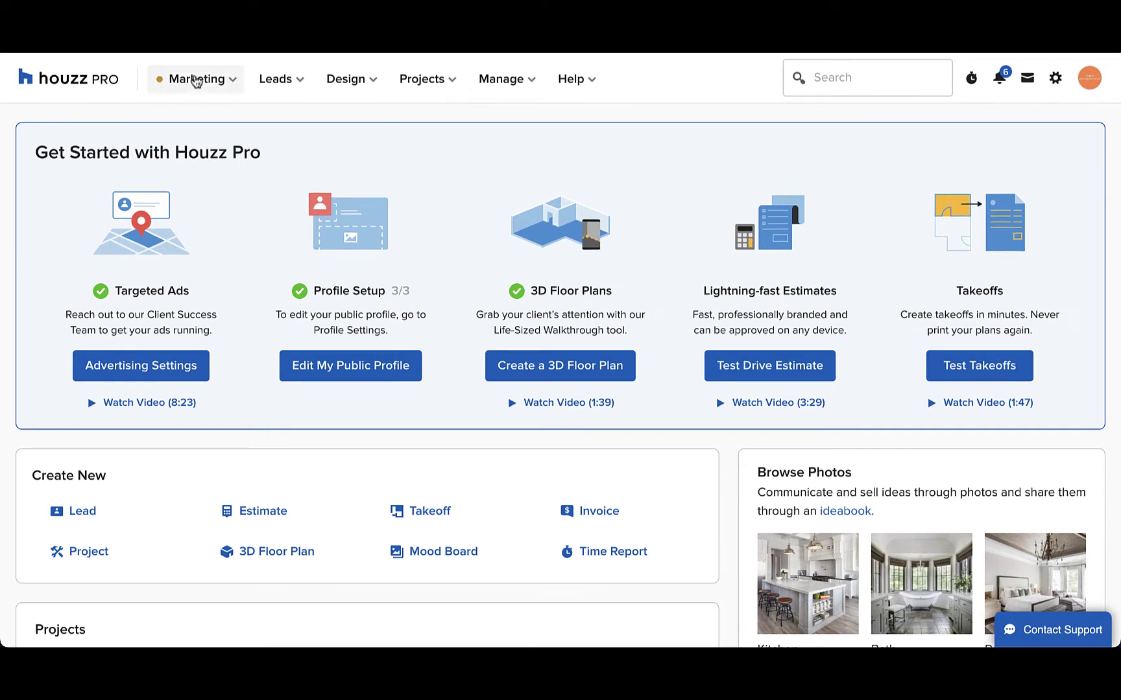
- Show Houzz Advertising Insights for Leads: 101 leads, 25 wins, $150K revenue, $49K profit
left_click(196, 81)
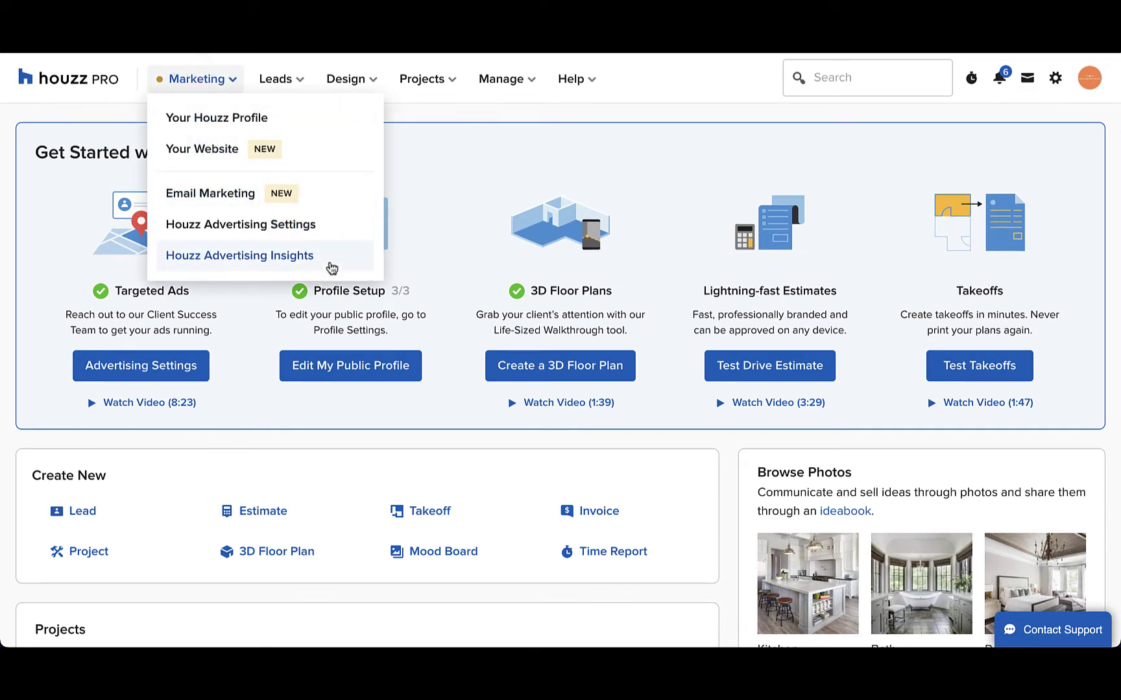
left_click(330, 266)
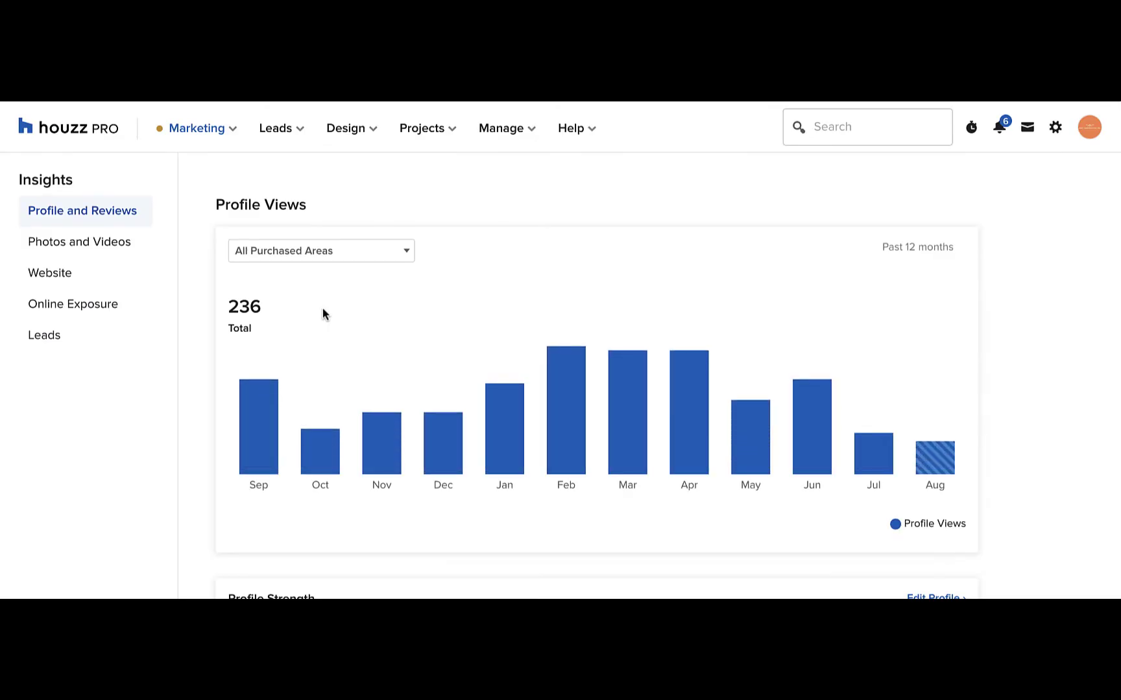
left_click(110, 336)
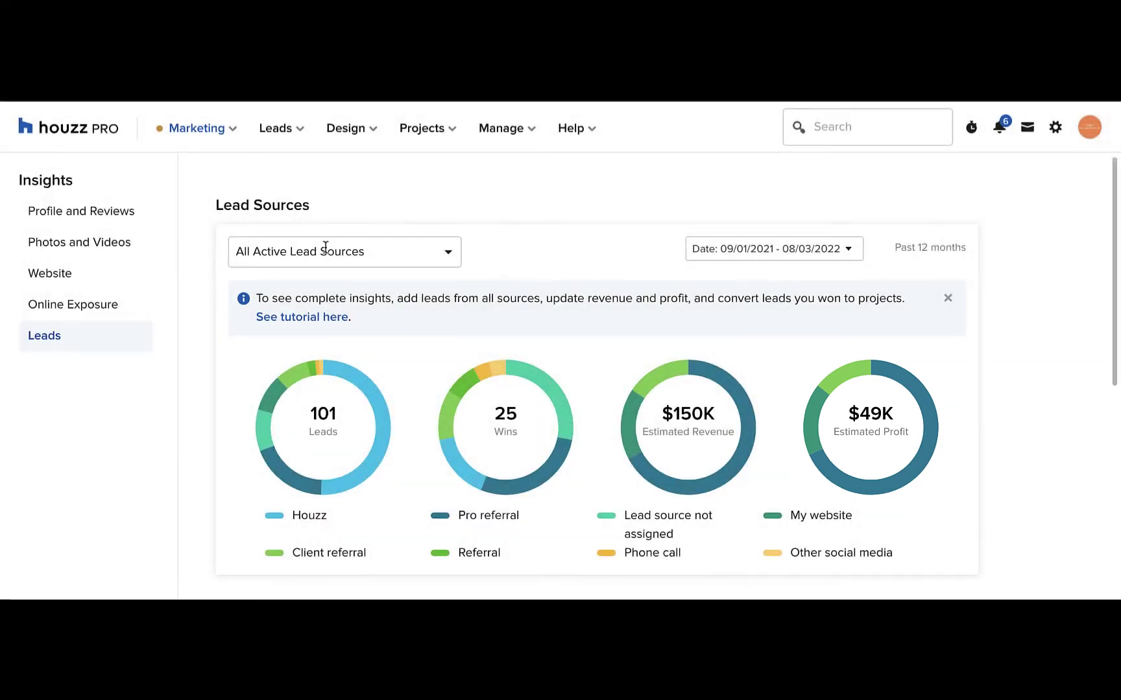
- Briefly filter lead sources to My website, then bring up the date range picker
left_click(396, 246)
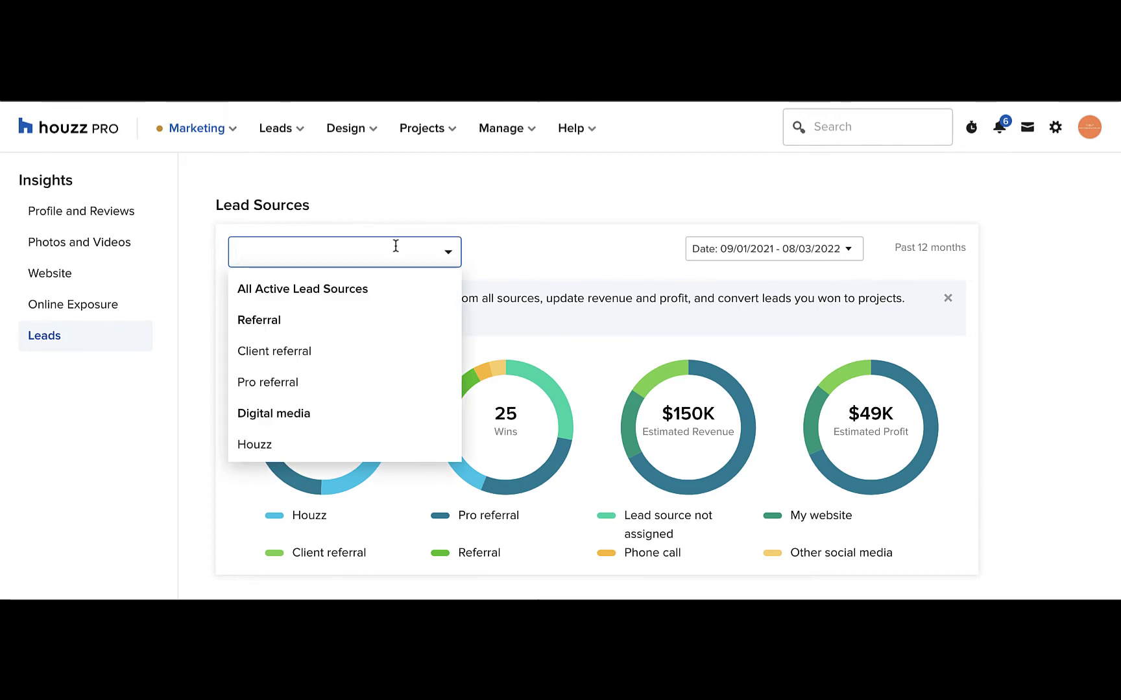
type("webs")
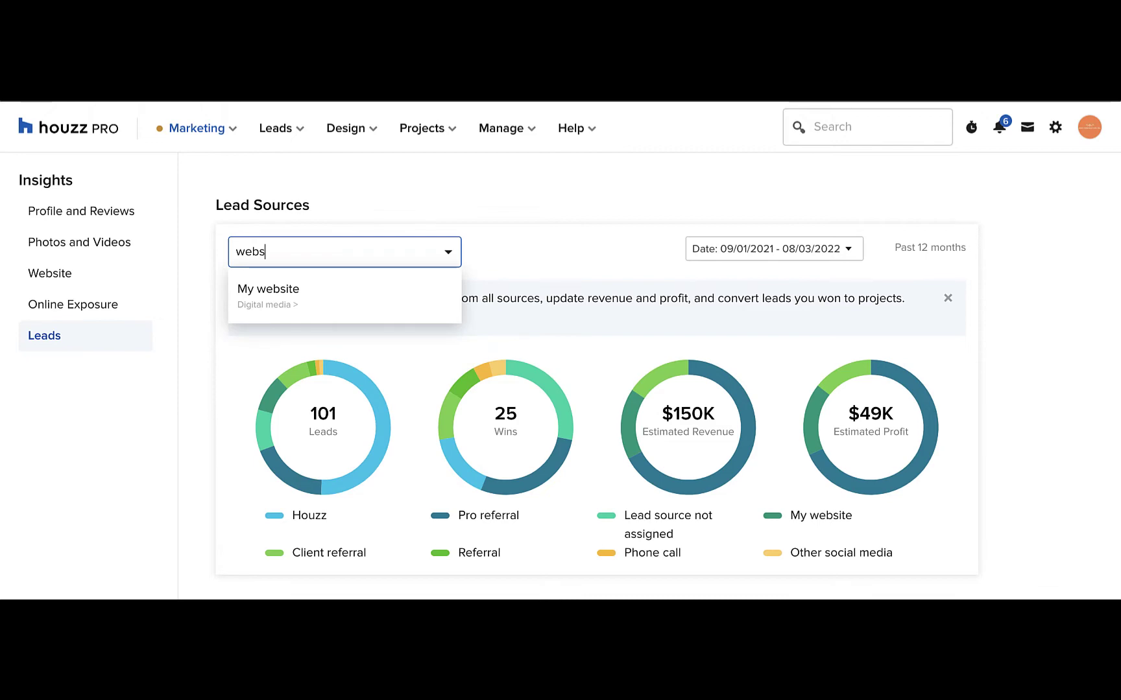
left_click(342, 297)
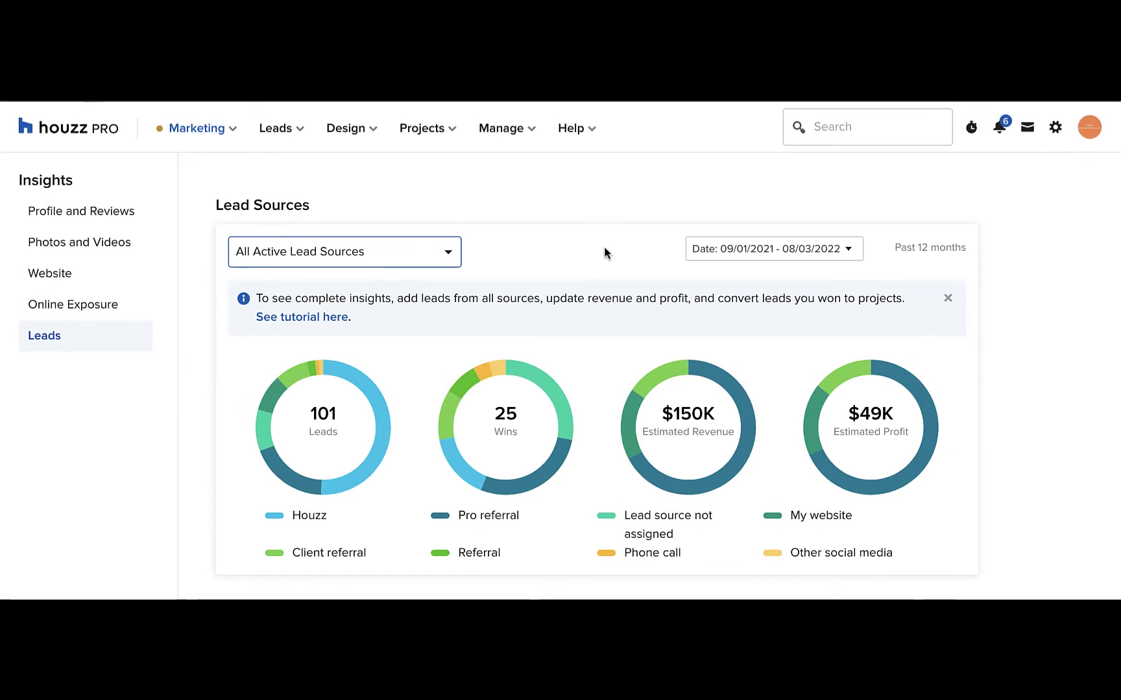
left_click(759, 251)
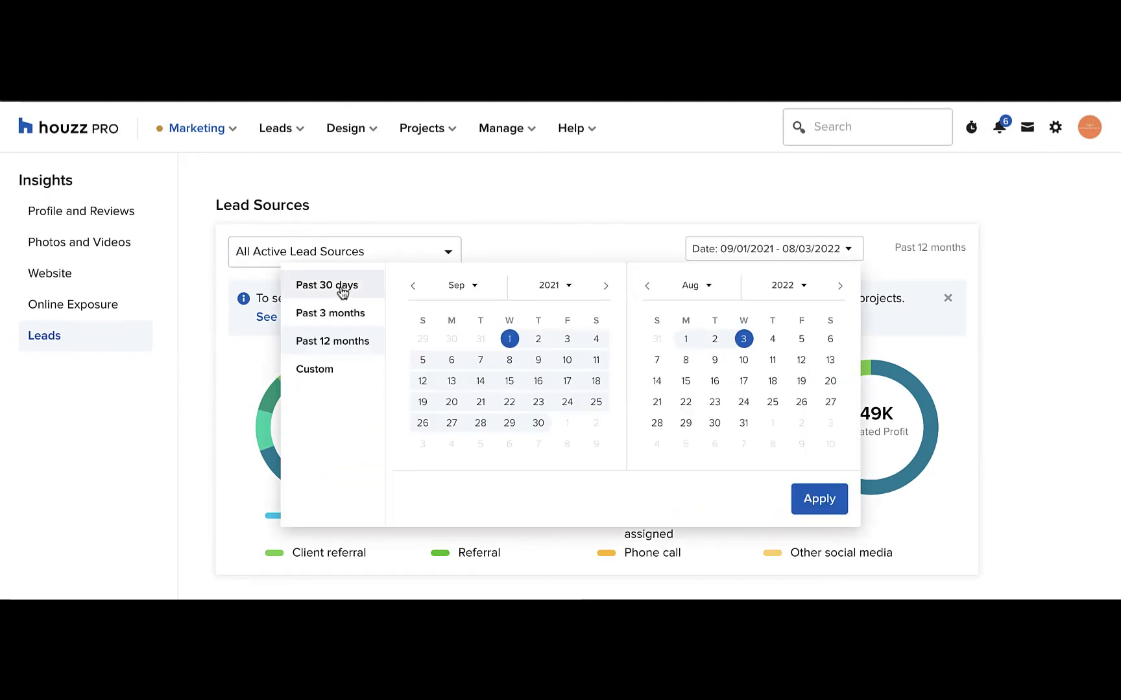
- Switch to a custom date range starting January 15, 2019
left_click(339, 375)
left_click(465, 287)
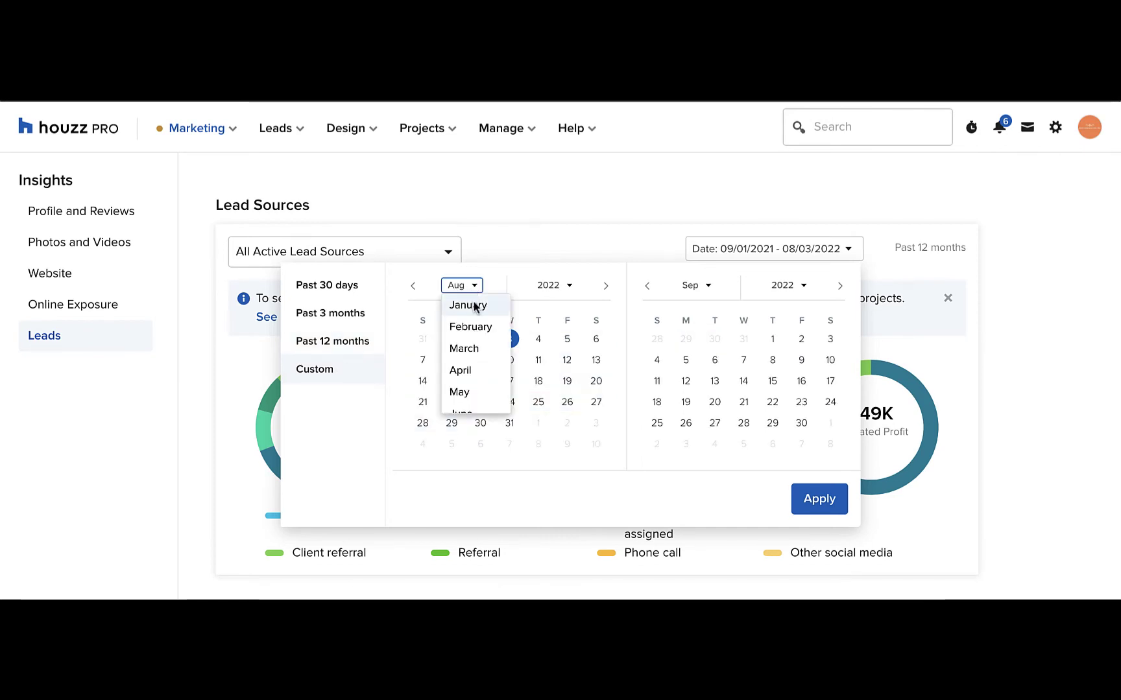
left_click(474, 306)
left_click(551, 285)
left_click(554, 369)
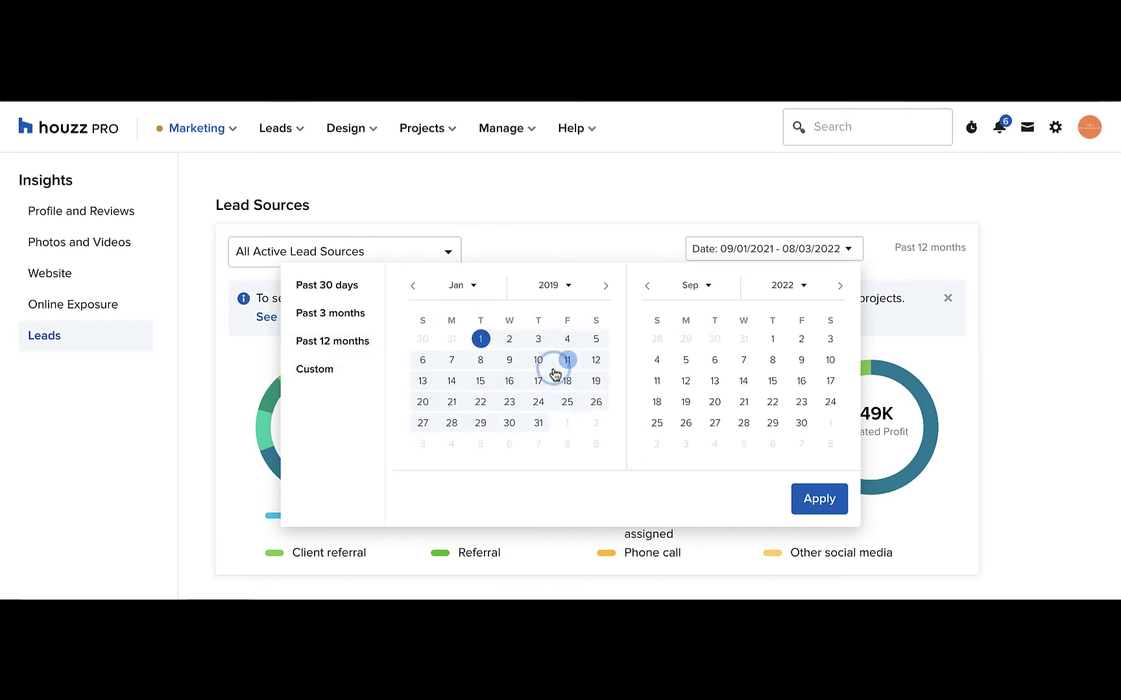
left_click(480, 381)
- Set the end date to January 15, 2022 and apply the range
left_click(700, 287)
left_click(706, 305)
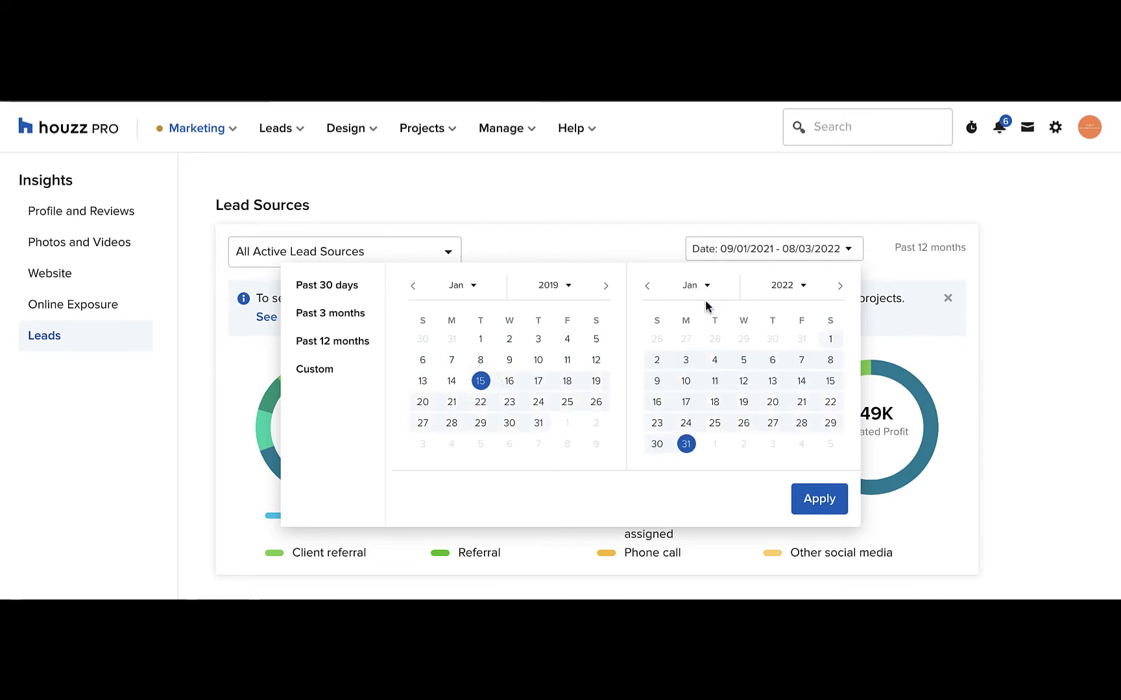
left_click(830, 382)
left_click(815, 501)
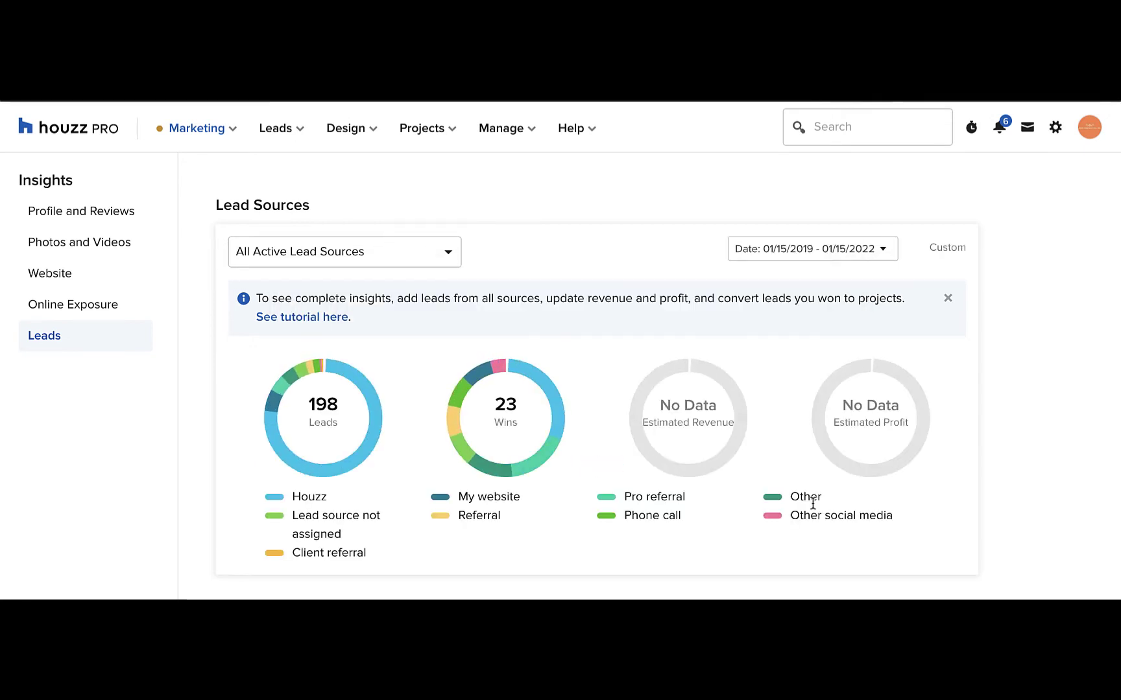
mouse_move(359, 458)
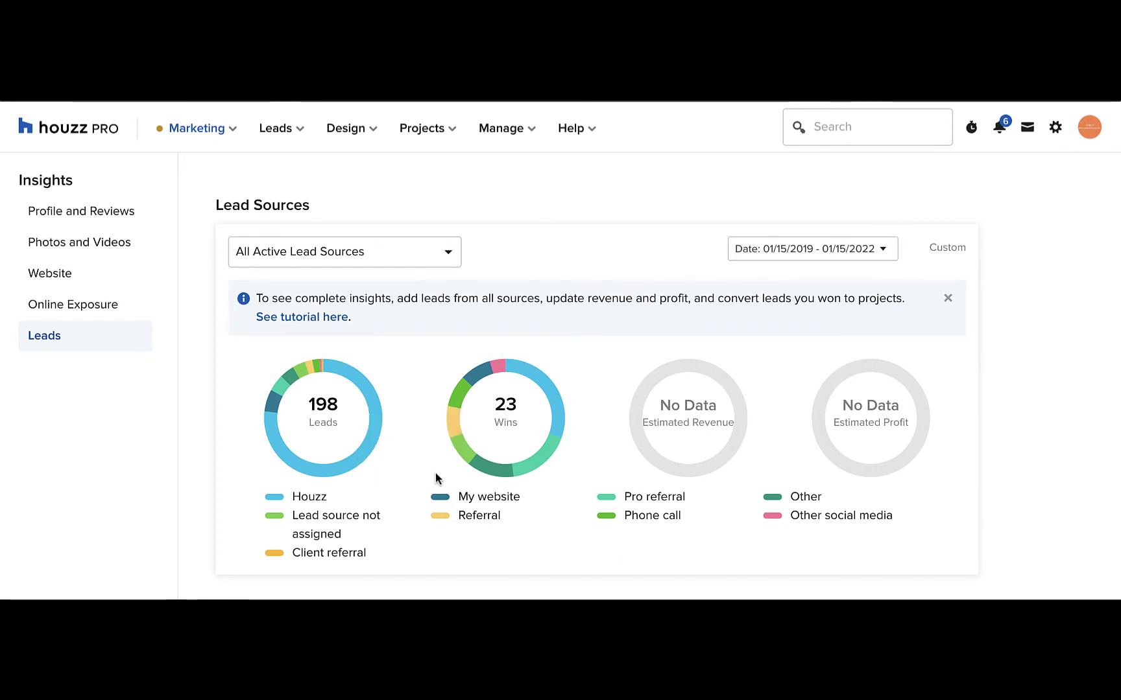
mouse_move(471, 458)
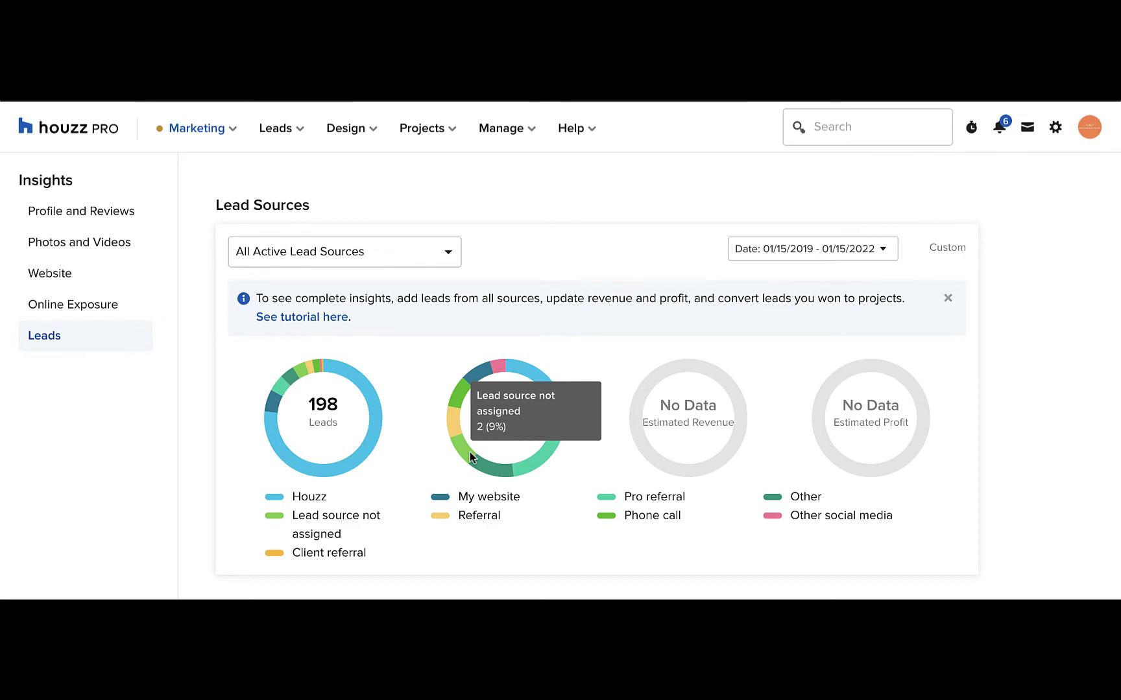
mouse_move(550, 448)
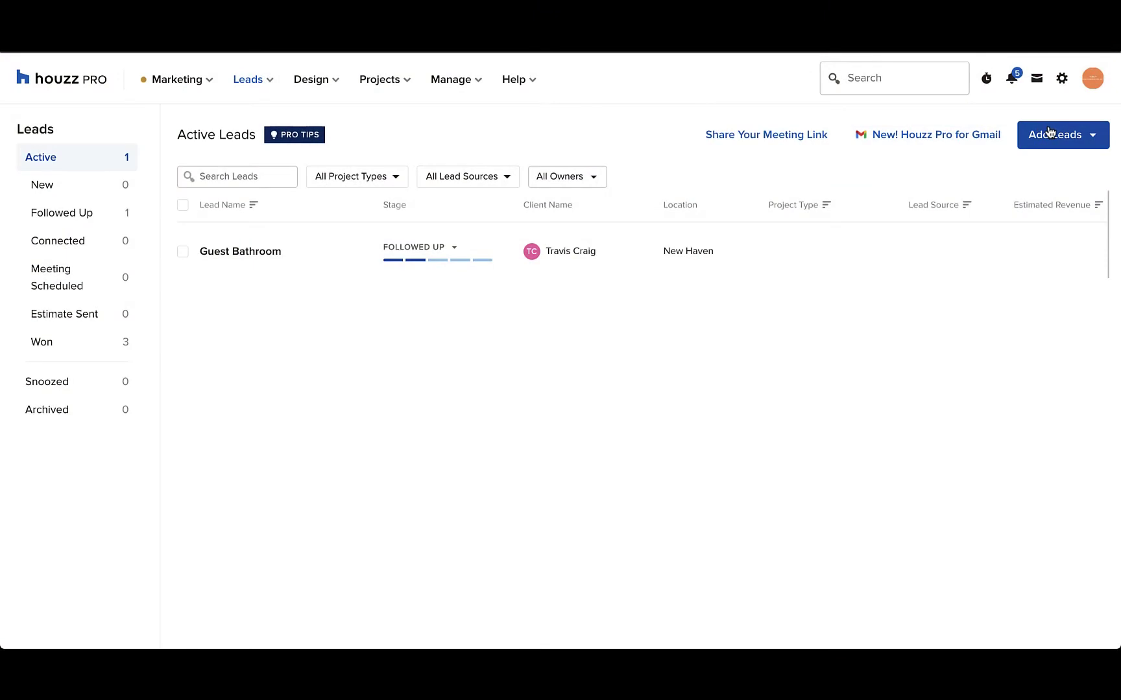
- Start a new lead and select the matching existing client
left_click(1049, 133)
left_click(1034, 167)
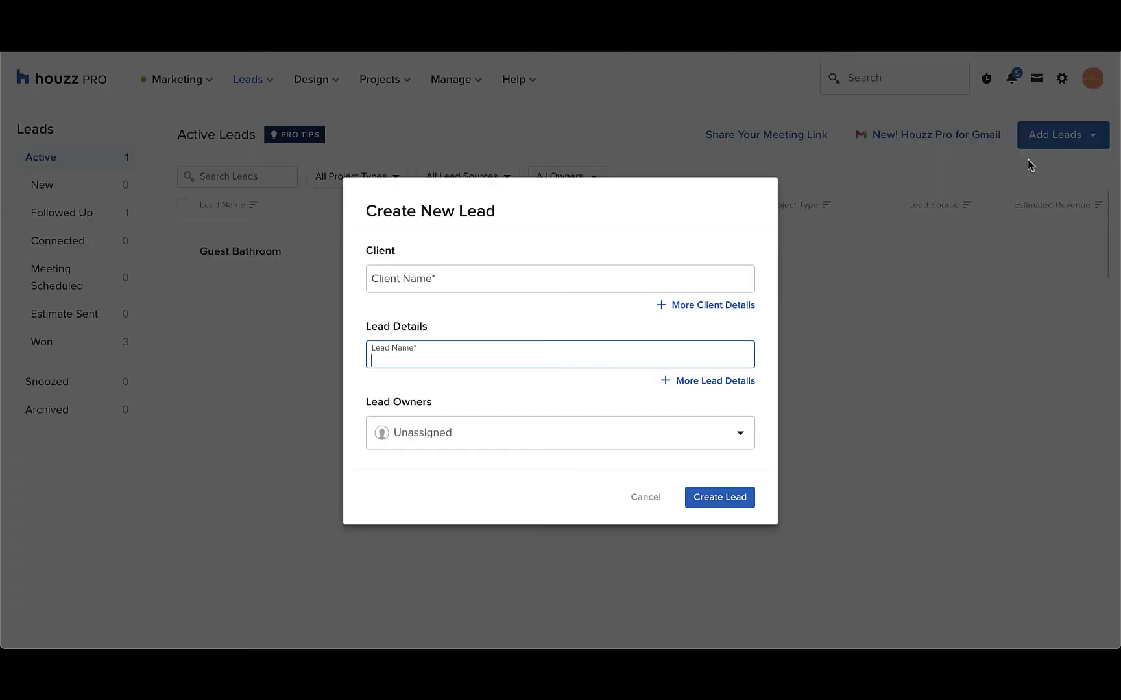
left_click(413, 283)
type("Cin")
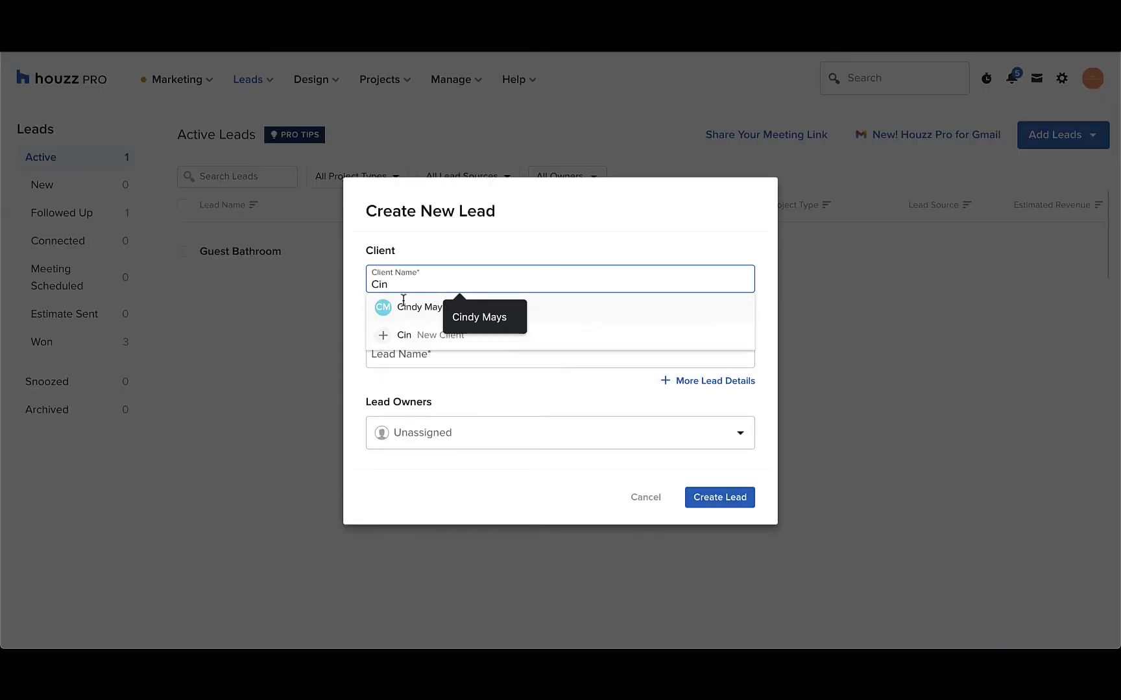
left_click(408, 306)
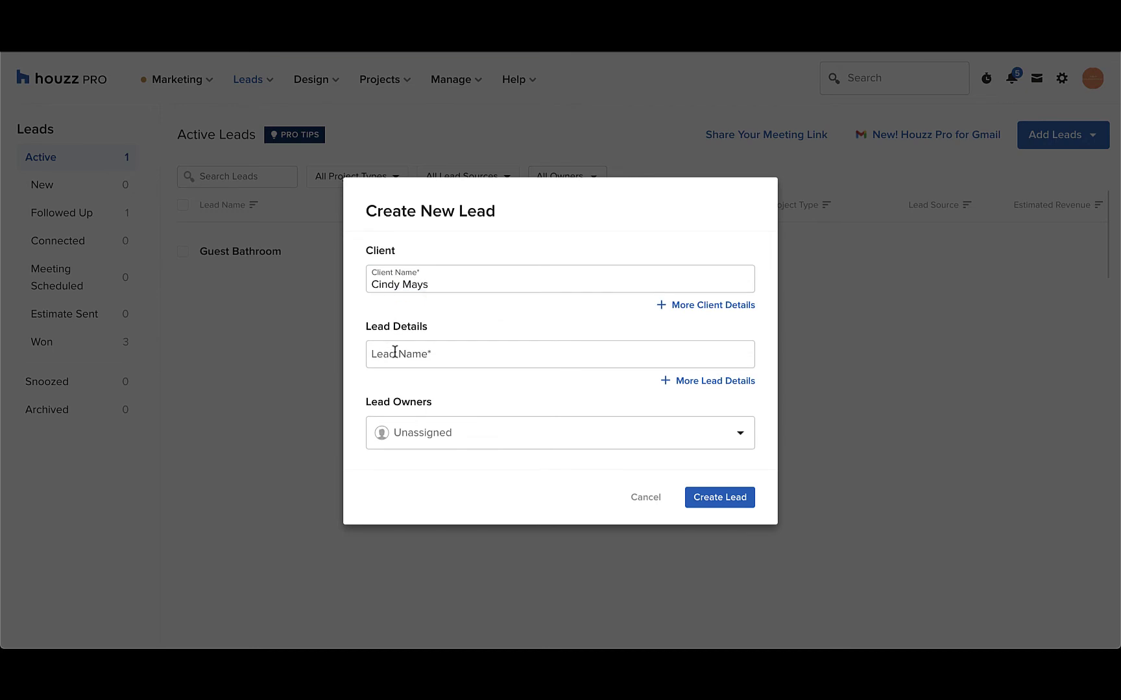
- Name the lead 'Master Bathroom' with lead source Client referral
left_click(740, 384)
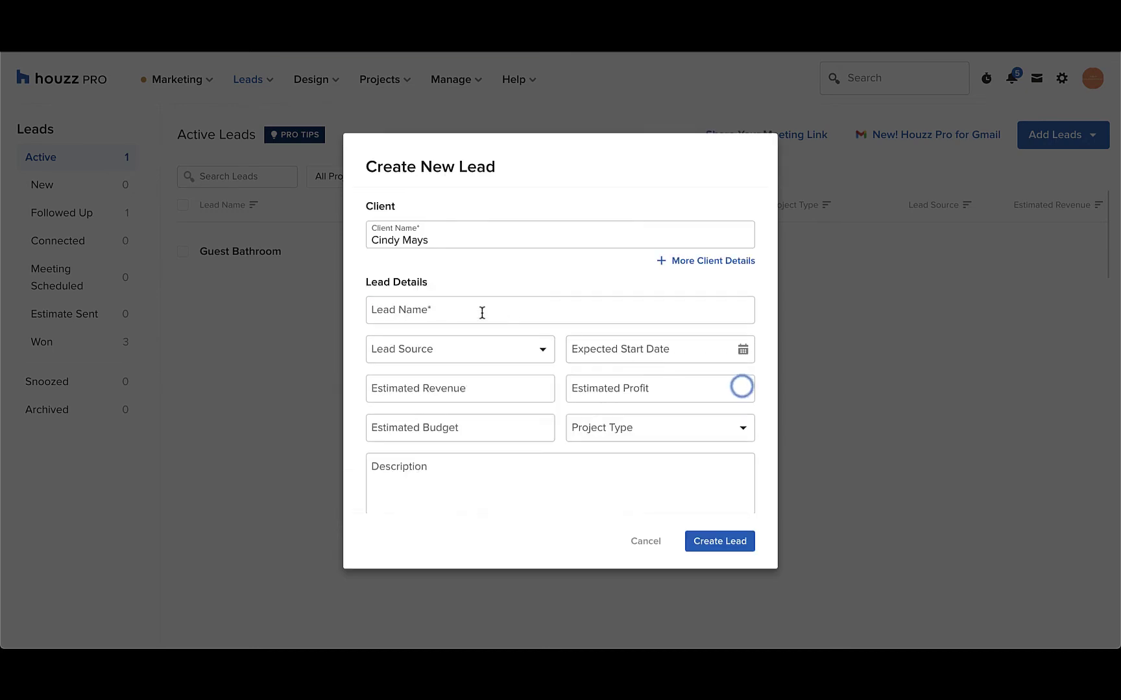
left_click(445, 311)
type("Master Bat")
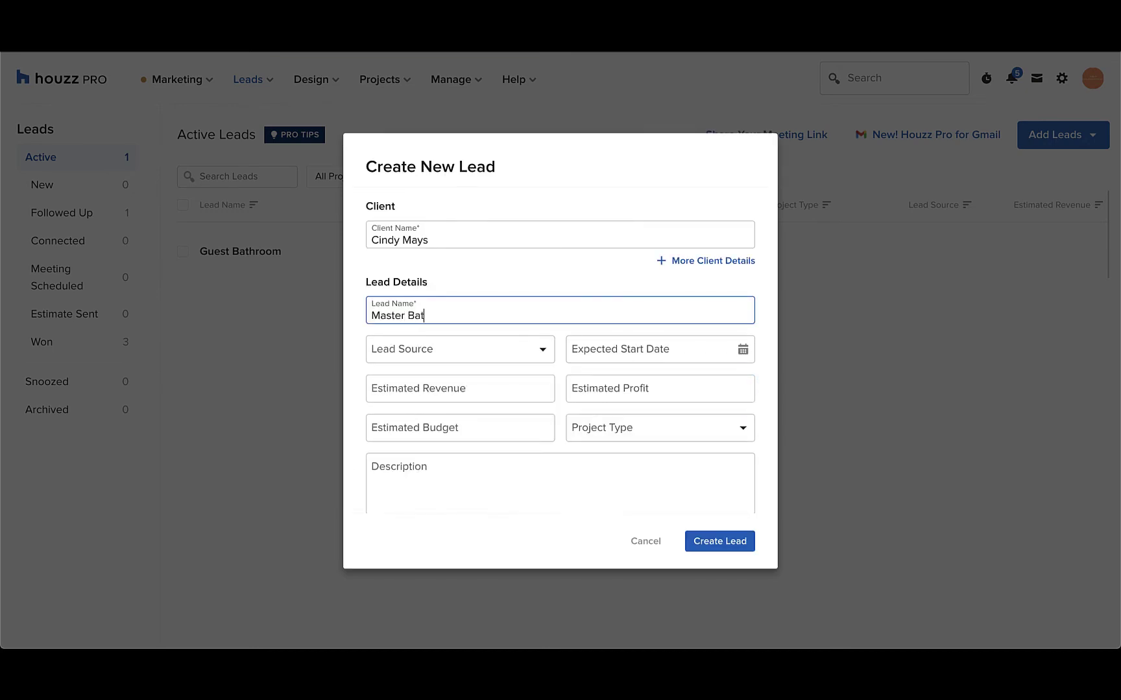
type("hroom")
left_click(431, 346)
left_click(418, 415)
- Enter estimated revenue 9,000 and profit 2500, then create the lead
left_click(543, 386)
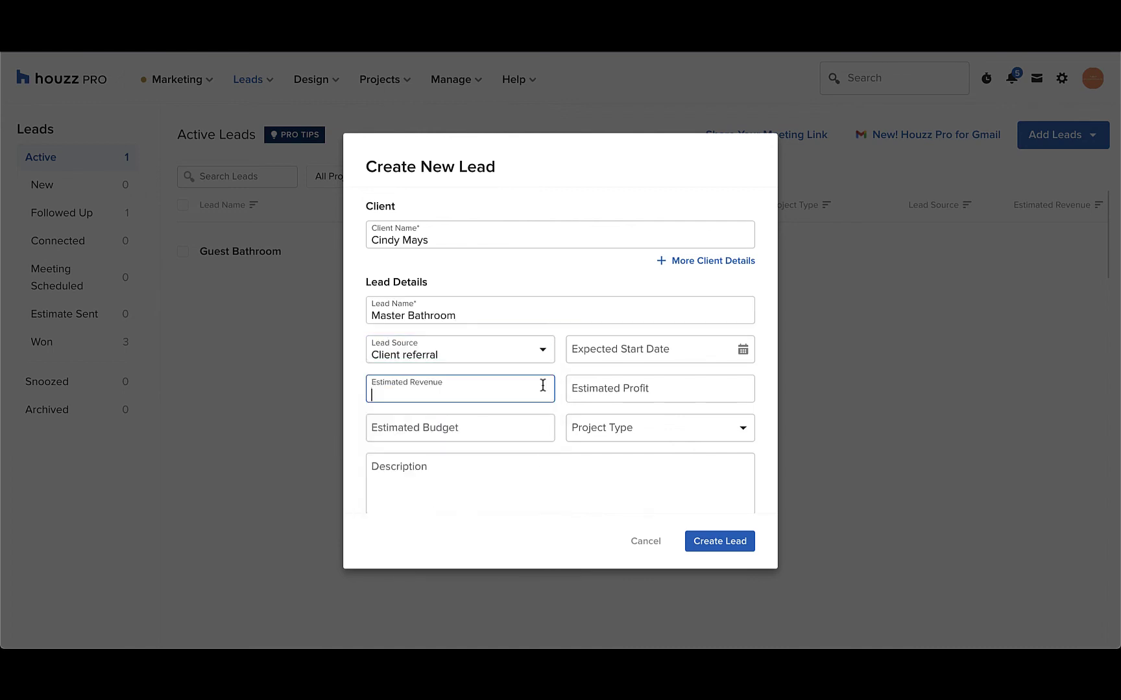
type("9,000")
left_click(636, 389)
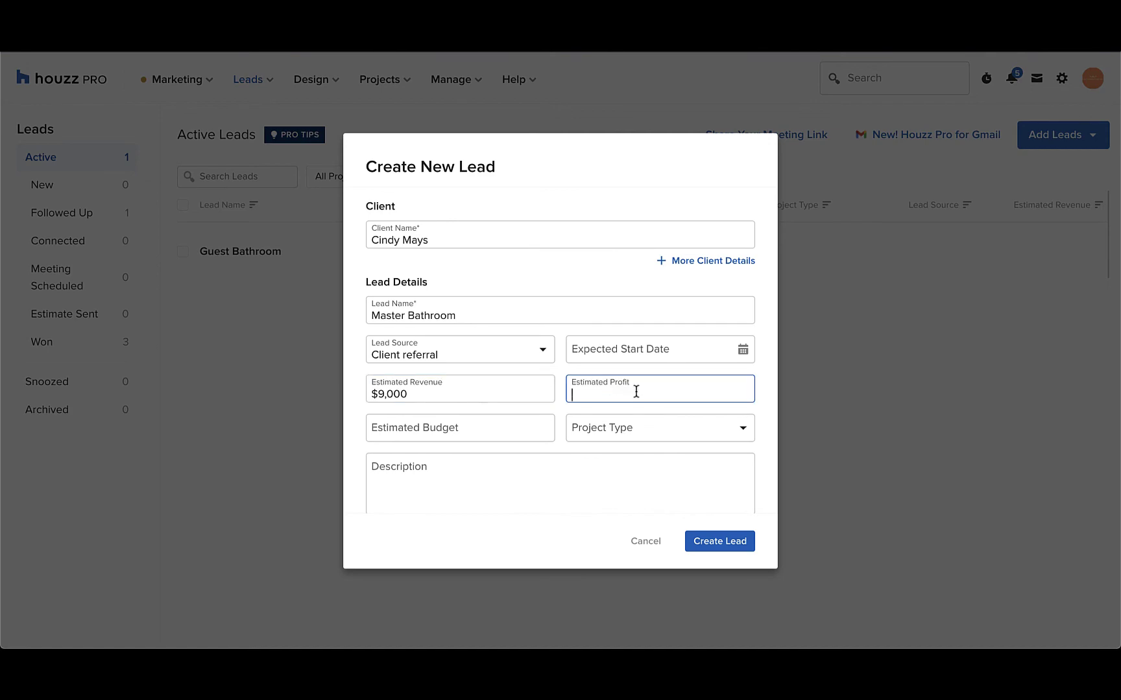
type("2500")
left_click(728, 548)
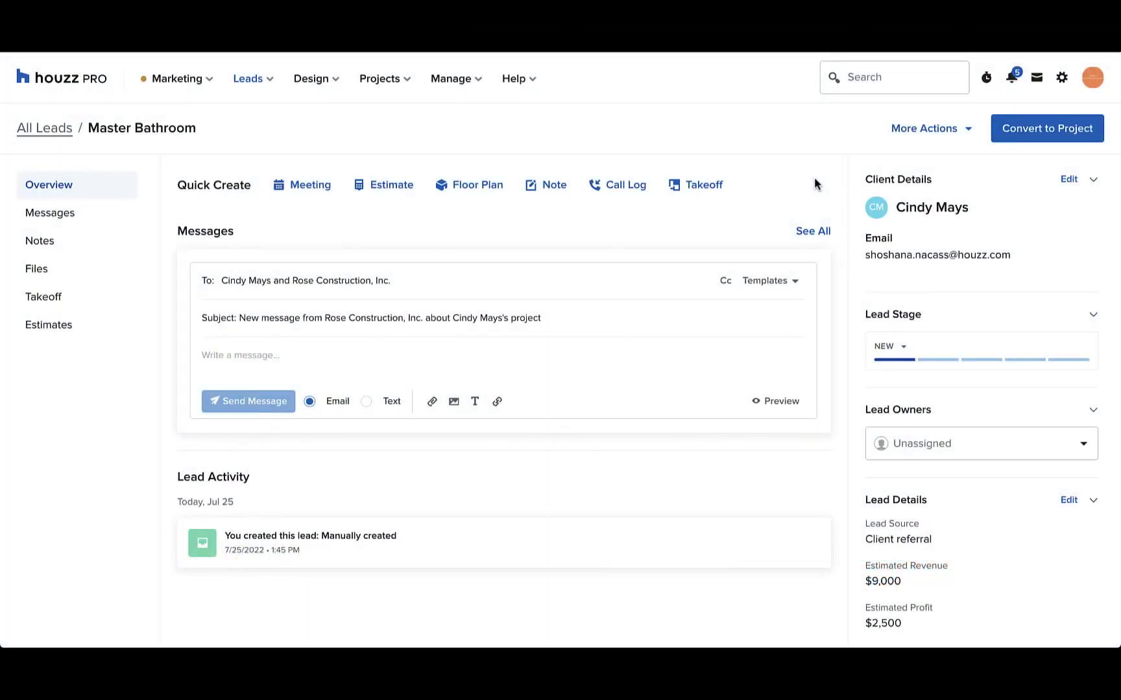
- Convert Master Bathroom to a project with revenue 12000 and profit 4000
left_click(1032, 131)
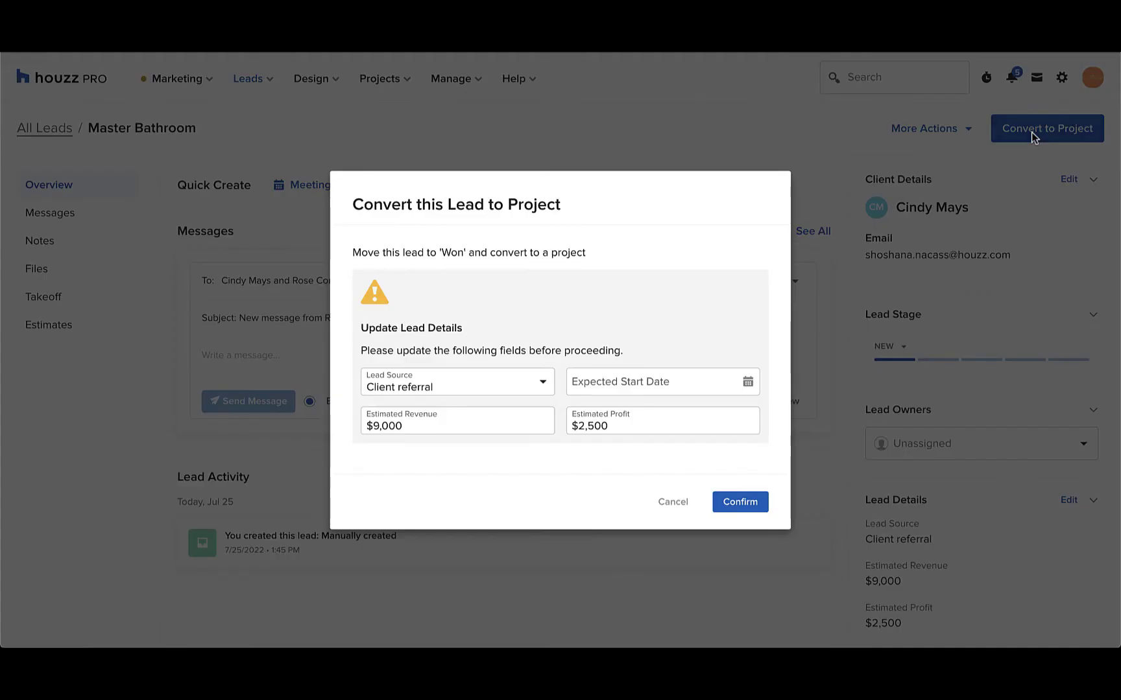
double_click(411, 429)
type("12000")
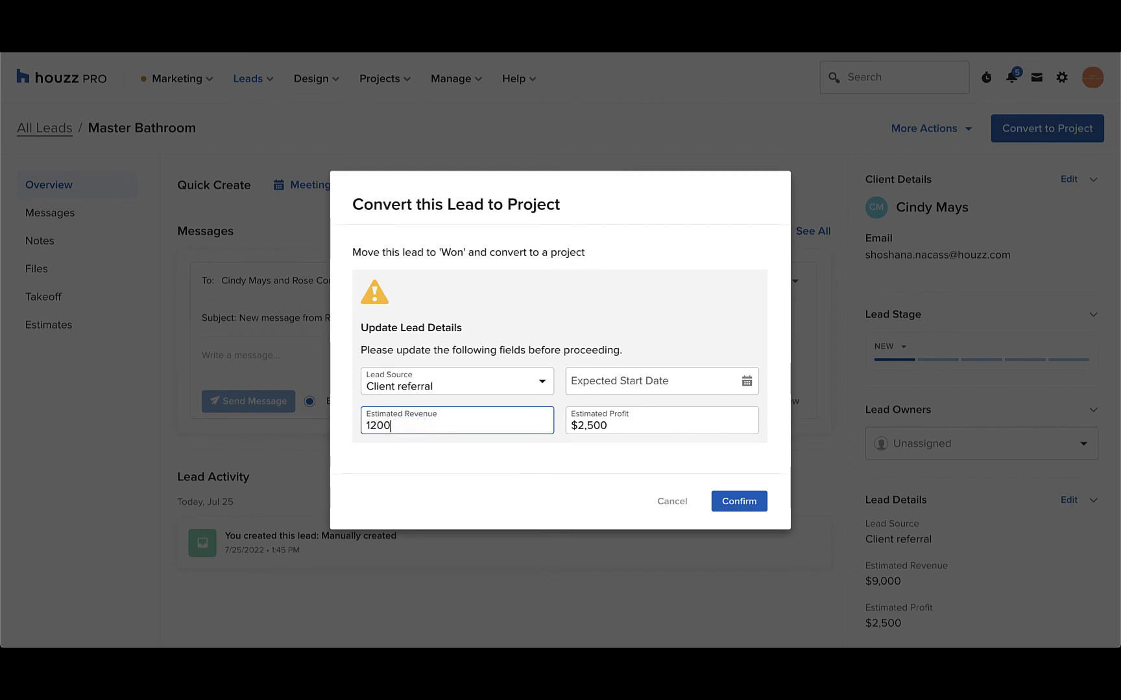
left_click(616, 426)
double_click(616, 427)
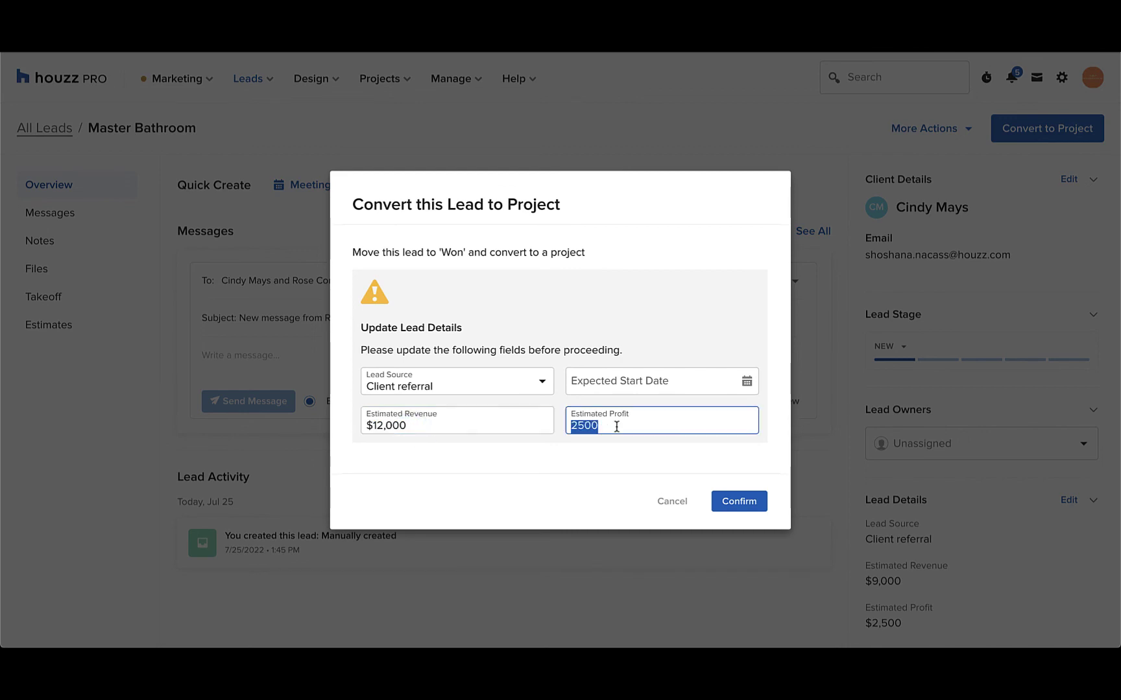
type("4000")
left_click(743, 497)
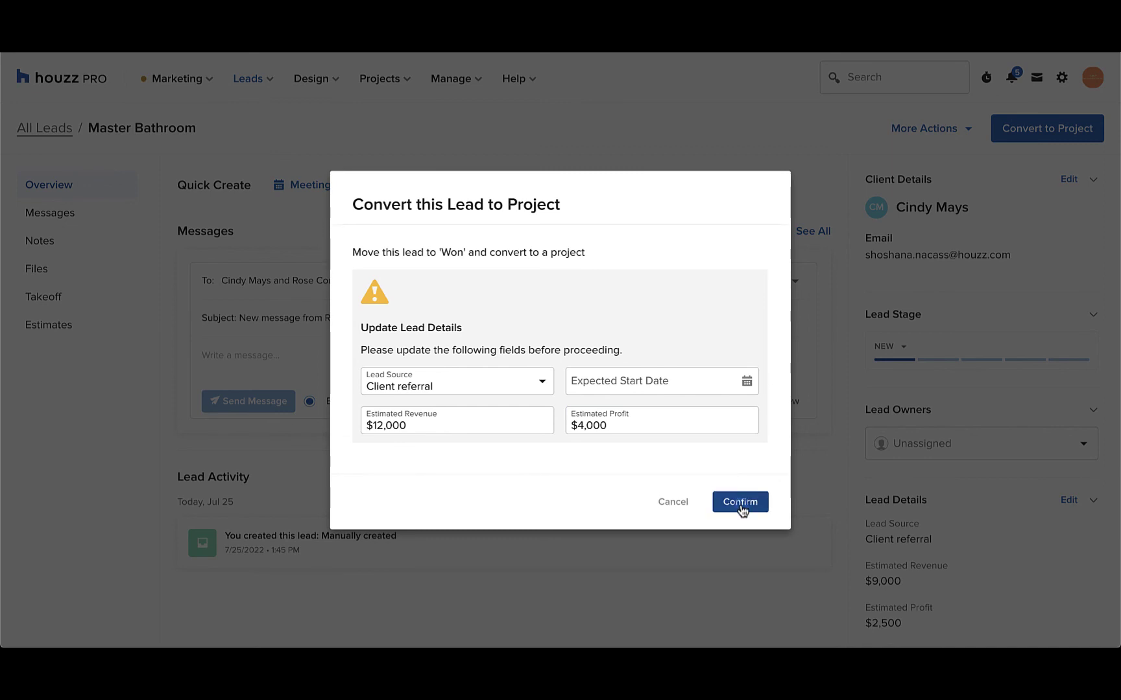
left_click(742, 510)
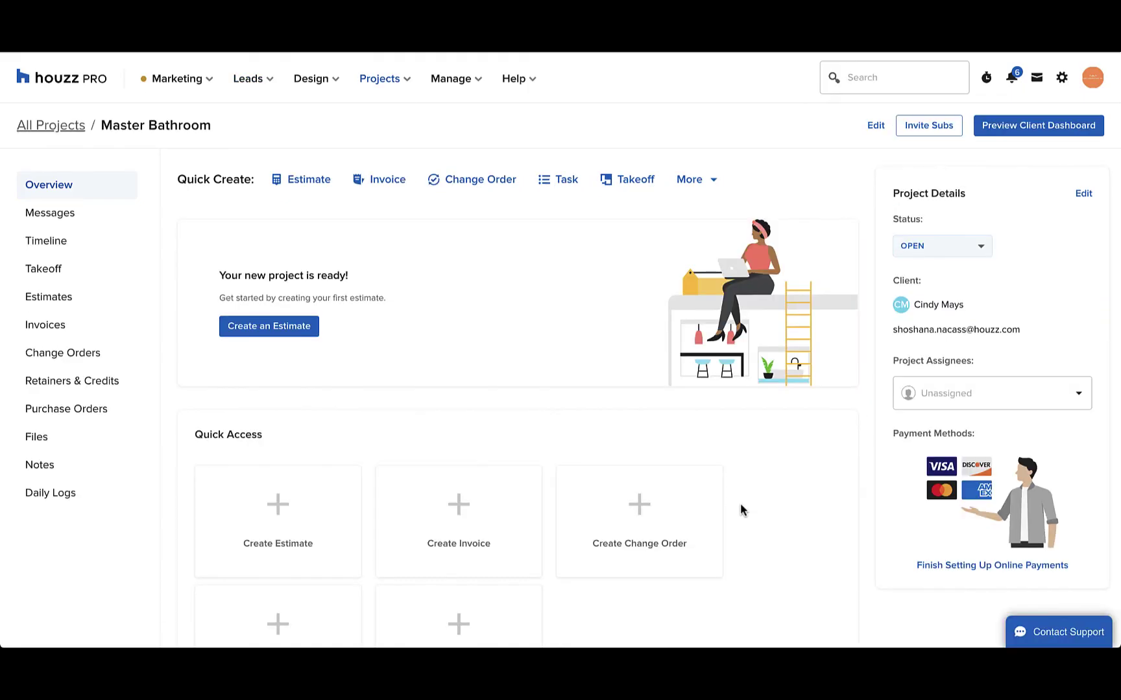